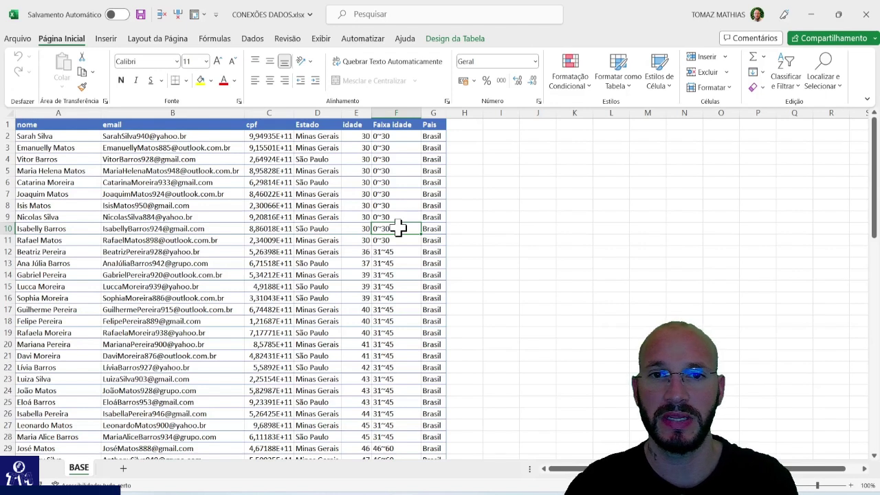
Insert a pivot table based on Tabela1 from the BASE sheet, placed on a new worksheet
{"action": "left_click", "coordinate": [240, 206]}
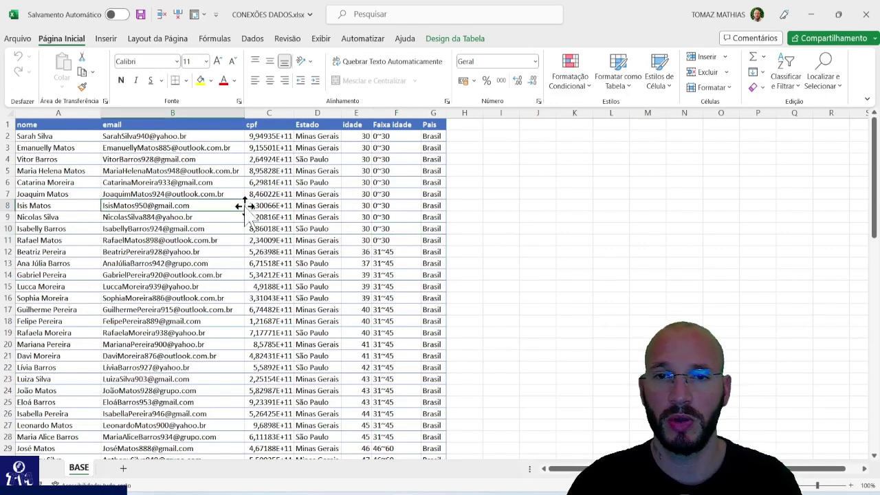
{"action": "key", "text": "ctrl+Home"}
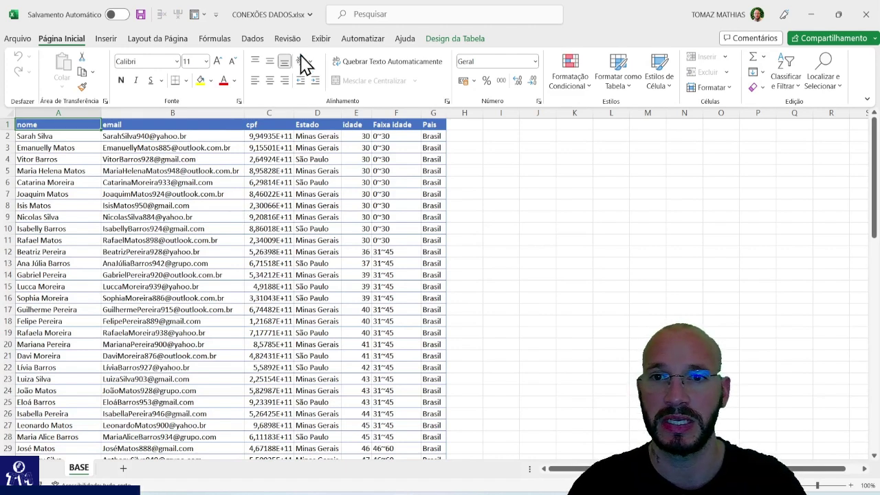
{"action": "key", "text": "Right"}
{"action": "key", "text": "Down"}
{"action": "key", "text": "Down"}
{"action": "key", "text": "Down"}
{"action": "key", "text": "Down"}
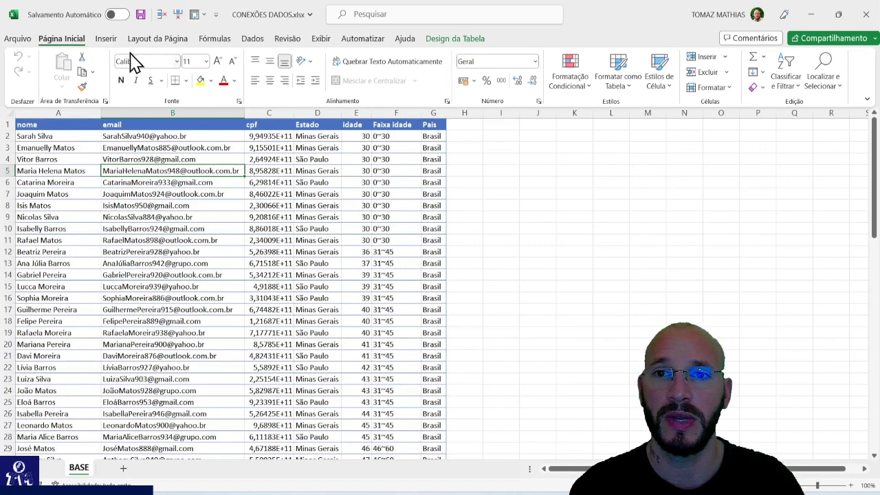
{"action": "left_click", "coordinate": [104, 39]}
{"action": "left_click", "coordinate": [30, 69]}
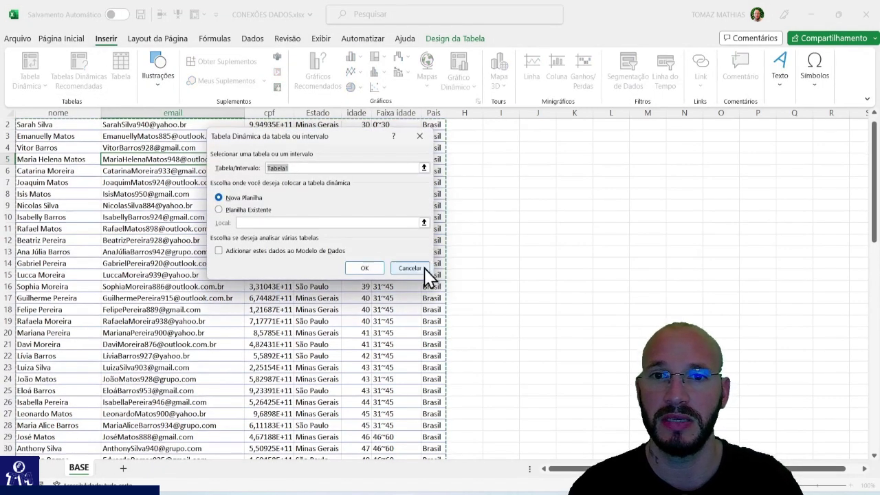
{"action": "left_click", "coordinate": [365, 269]}
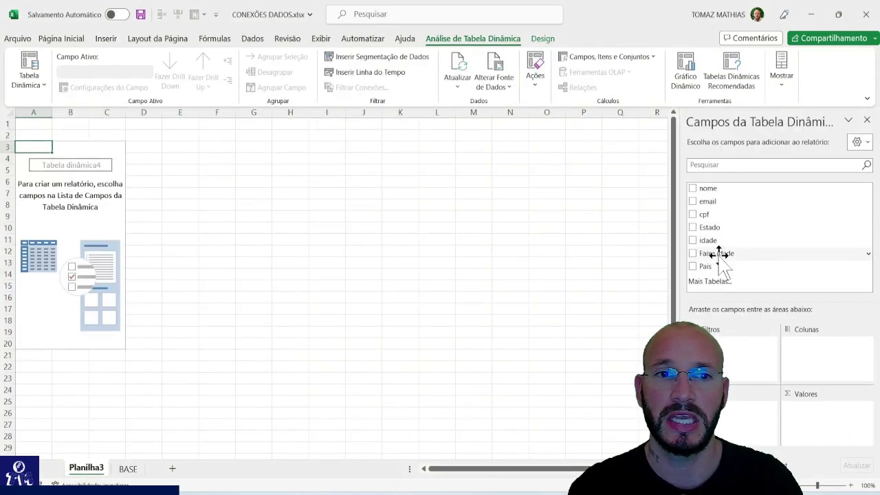
Set up the pivot table with Faixa idade as rows and the count of nome as values
{"action": "left_click_drag", "start_coordinate": [718, 251], "coordinate": [779, 438]}
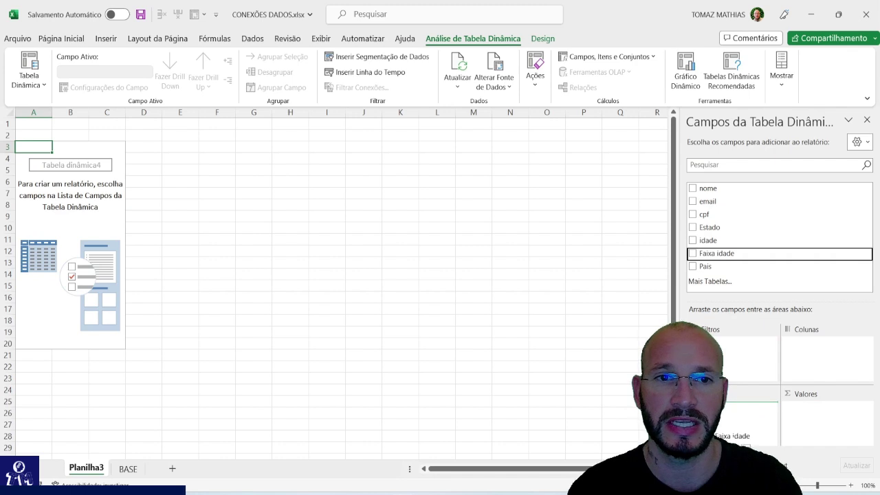
{"action": "left_click_drag", "start_coordinate": [723, 436], "coordinate": [729, 413]}
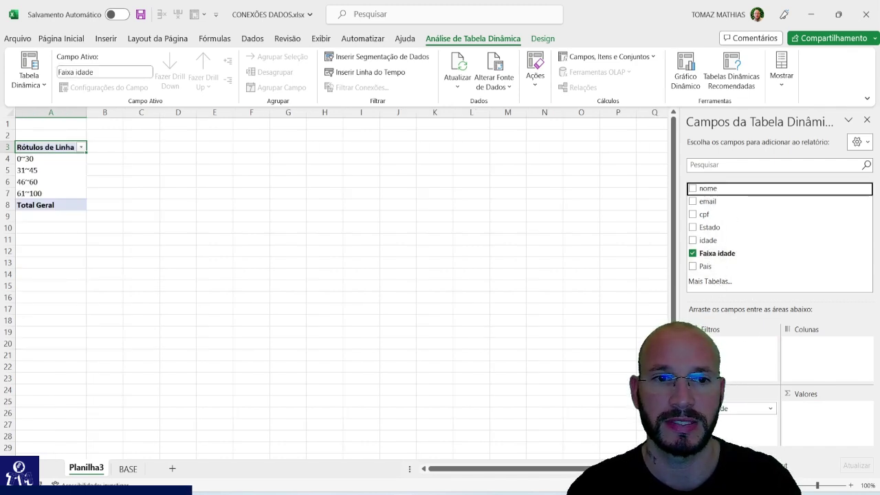
{"action": "left_click_drag", "start_coordinate": [824, 443], "coordinate": [825, 440]}
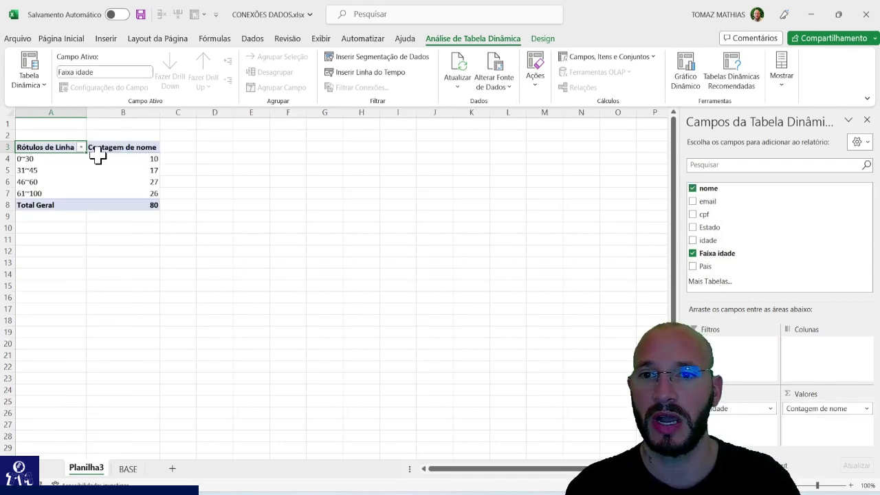
{"action": "left_click_drag", "start_coordinate": [26, 161], "coordinate": [147, 194]}
{"action": "left_click", "coordinate": [247, 183]}
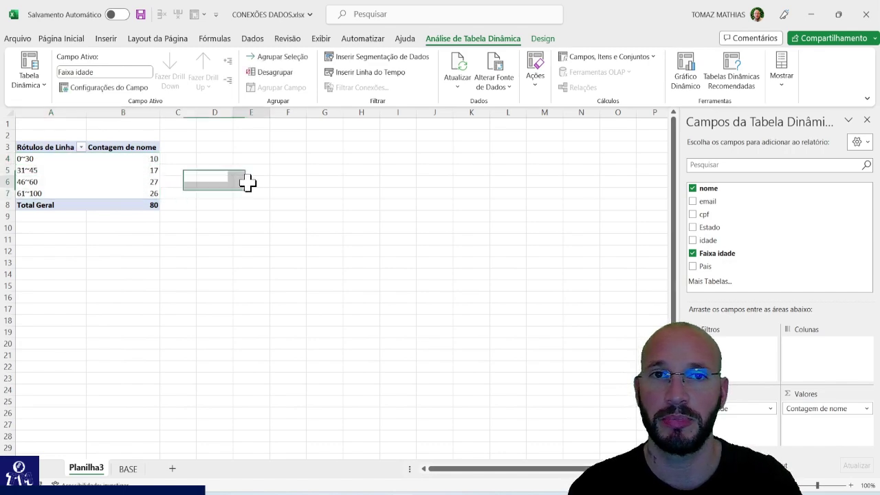
Copy the whole age-range pivot table and paste the duplicate at cell D3
{"action": "left_click_drag", "start_coordinate": [37, 145], "coordinate": [141, 205]}
{"action": "key", "text": "ctrl+c"}
{"action": "left_click", "coordinate": [216, 147]}
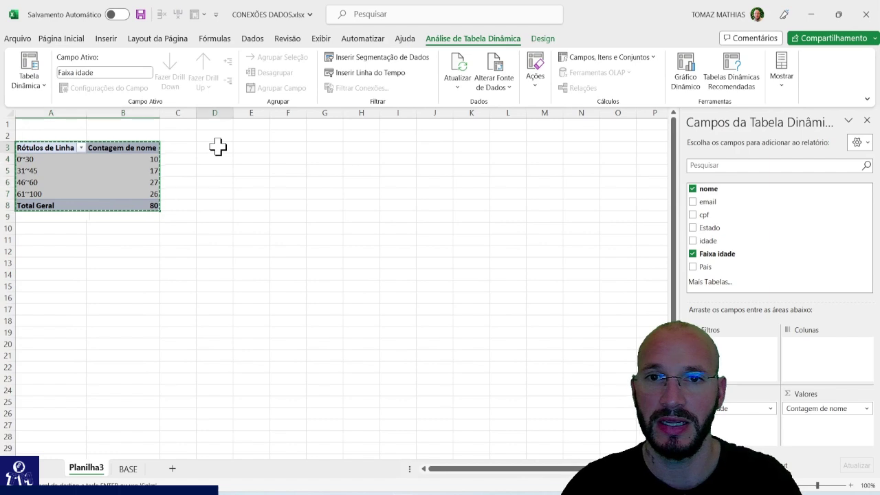
{"action": "key", "text": "ctrl+v"}
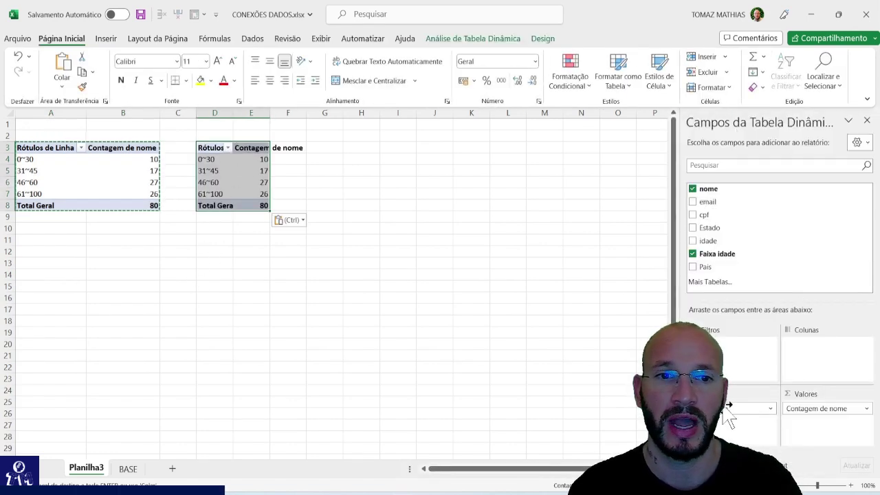
In the pivot table at D3, replace the Faixa idade row field with Estado
{"action": "left_click_drag", "start_coordinate": [719, 428], "coordinate": [731, 226]}
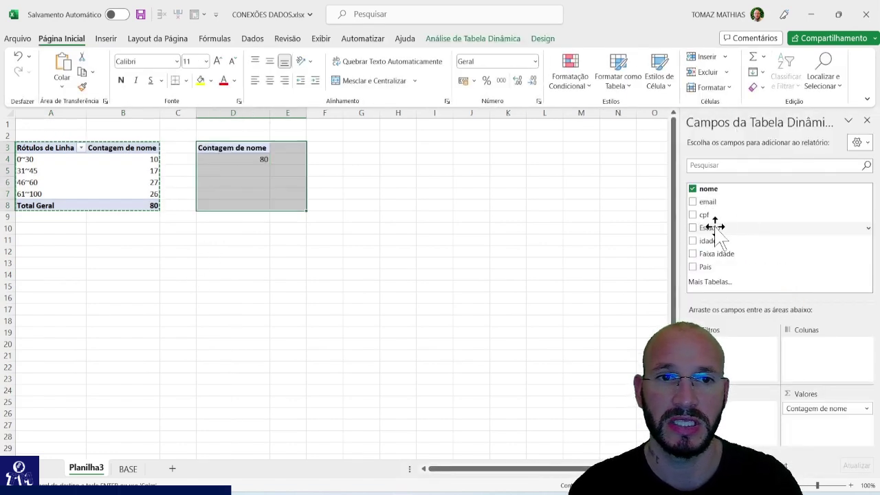
{"action": "left_click", "coordinate": [709, 228]}
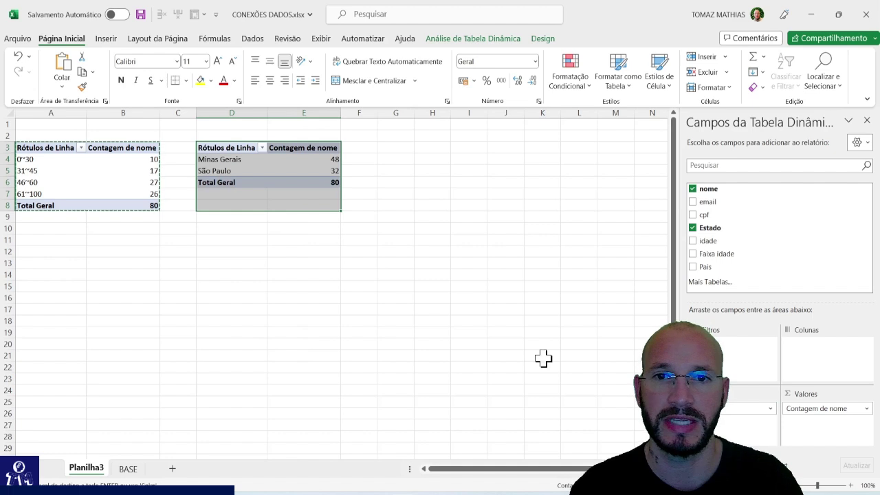
{"action": "left_click", "coordinate": [95, 172]}
{"action": "left_click", "coordinate": [241, 171]}
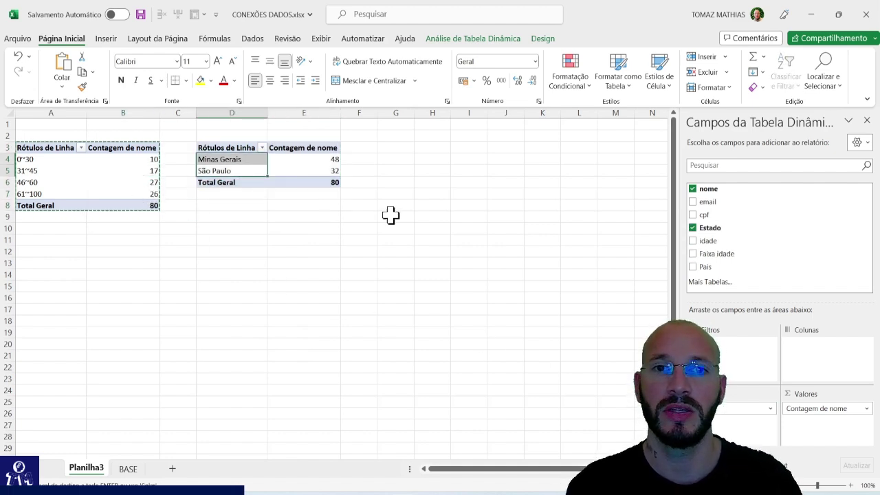
Copy the Estado pivot table and paste the duplicate at cell G3
{"action": "left_click", "coordinate": [308, 284]}
{"action": "left_click_drag", "start_coordinate": [231, 150], "coordinate": [336, 180]}
{"action": "key", "text": "ctrl+c"}
{"action": "left_click", "coordinate": [397, 149]}
{"action": "key", "text": "ctrl+v"}
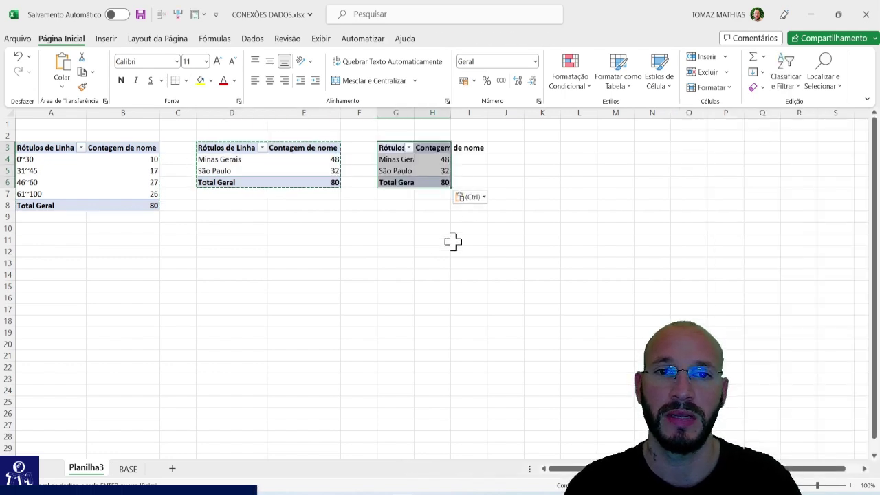
In the pivot table at G3, move Estado to the columns and add Faixa idade as rows
{"action": "left_click", "coordinate": [422, 171]}
{"action": "left_click_drag", "start_coordinate": [736, 408], "coordinate": [821, 347]}
{"action": "left_click", "coordinate": [718, 255]}
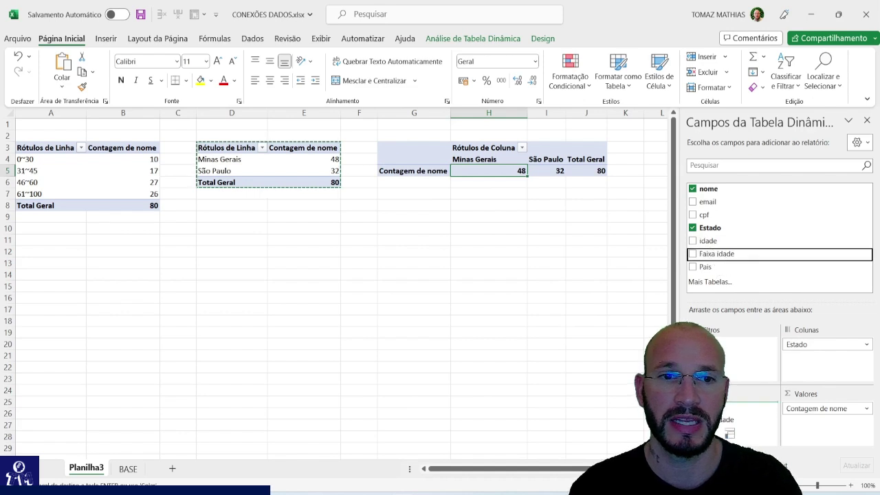
{"action": "left_click", "coordinate": [385, 171]}
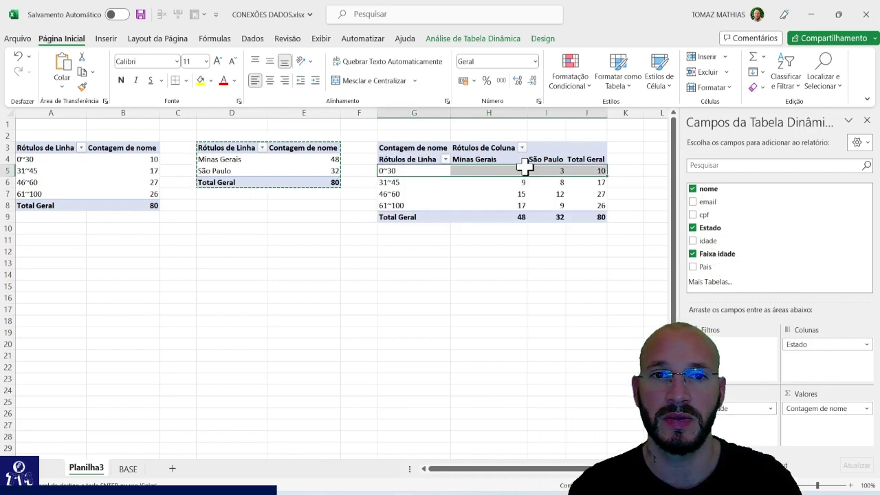
{"action": "left_click", "coordinate": [556, 172]}
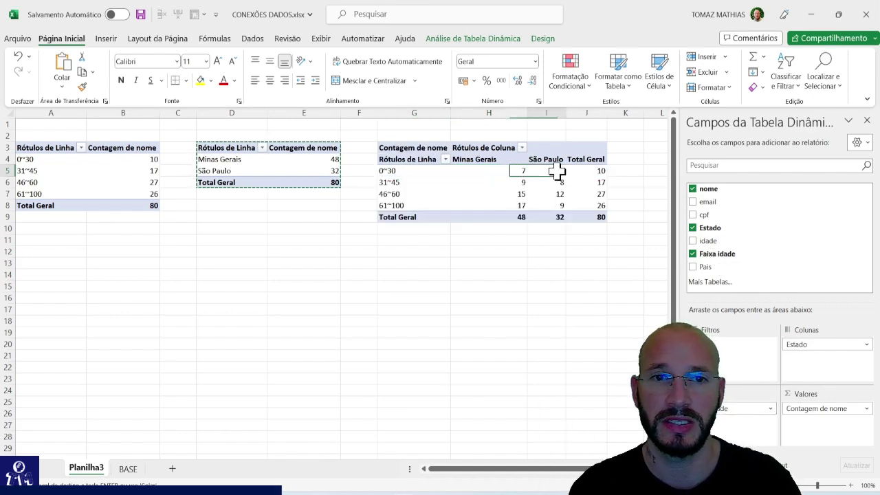
{"action": "left_click", "coordinate": [604, 171]}
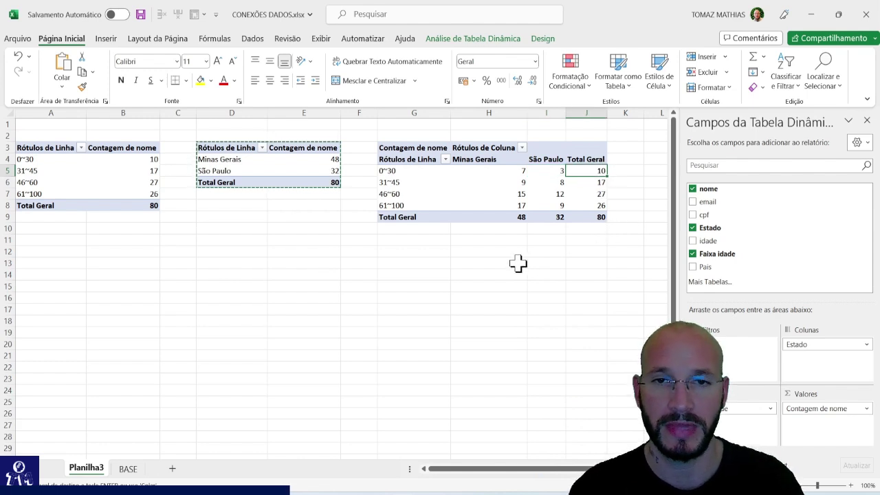
{"action": "left_click", "coordinate": [382, 293]}
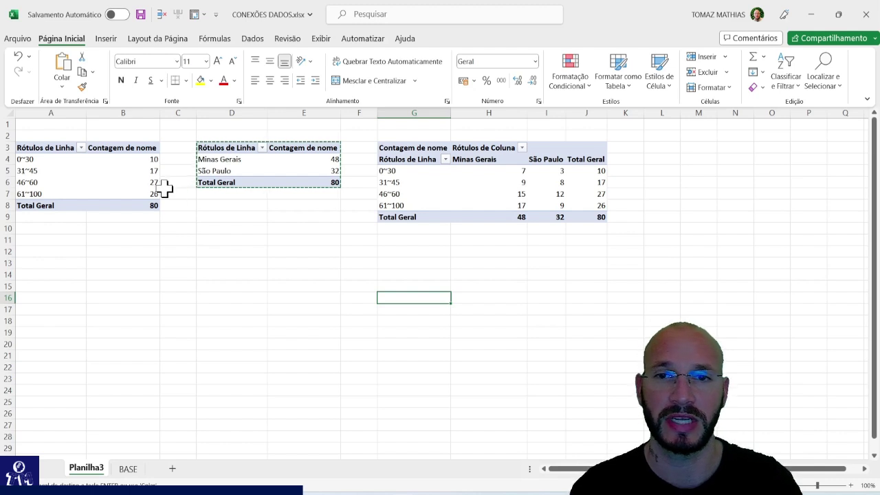
Insert a column pivot chart from the age-range pivot table at A3, shrink it and place it directly below that table
{"action": "left_click", "coordinate": [114, 183]}
{"action": "left_click", "coordinate": [478, 182]}
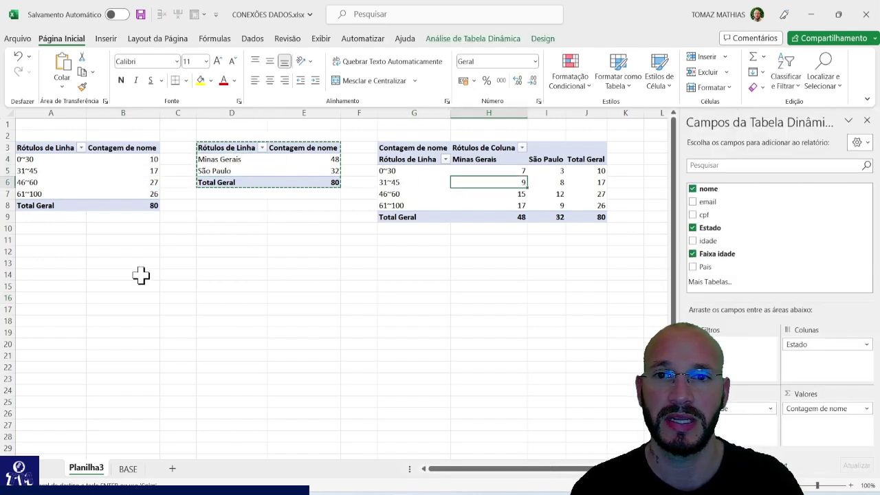
{"action": "left_click", "coordinate": [141, 275]}
{"action": "left_click", "coordinate": [103, 183]}
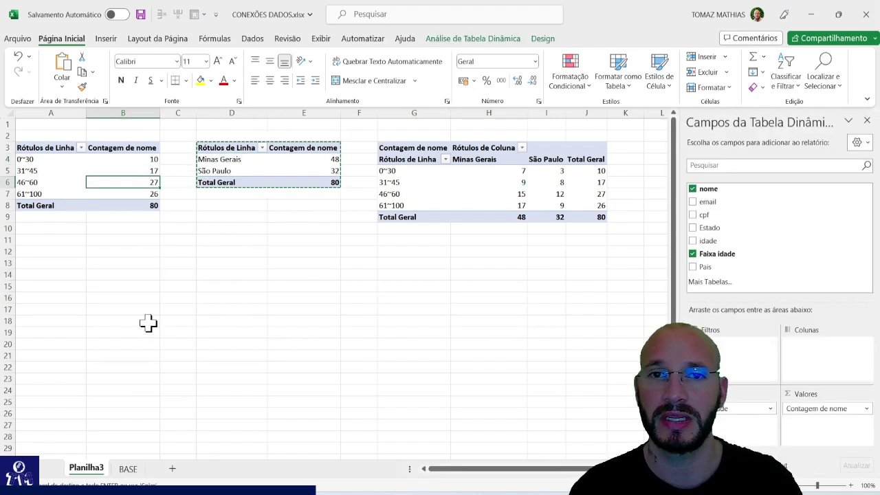
{"action": "key", "text": "alt+F1"}
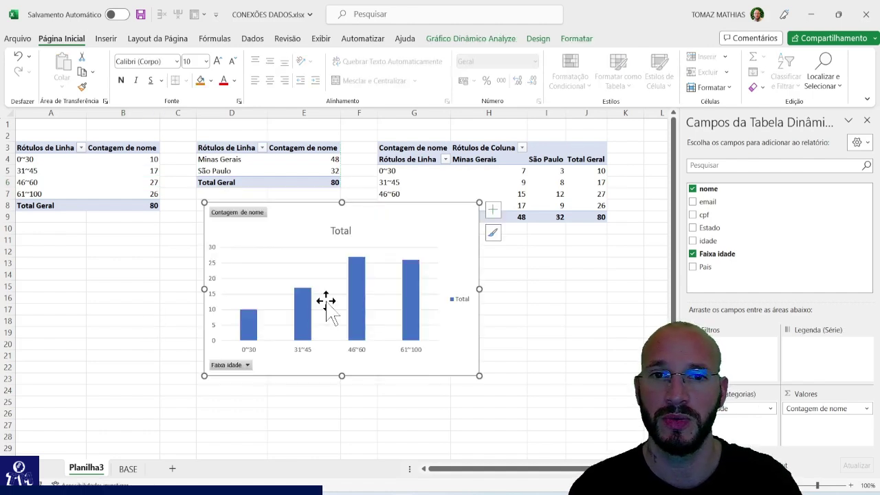
{"action": "left_click_drag", "start_coordinate": [477, 202], "coordinate": [183, 232]}
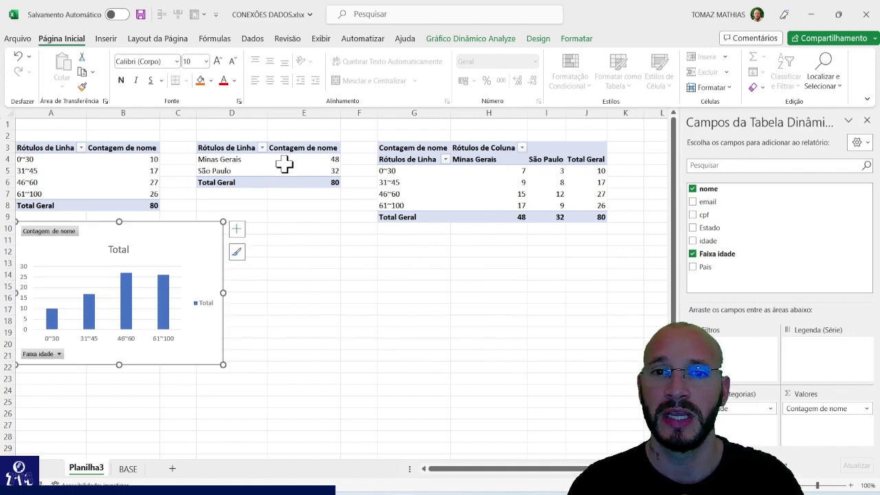
Insert a pie (Pizza) pivot chart from the Estado pivot table, shrunk and placed below it beside the column chart
{"action": "left_click", "coordinate": [317, 171]}
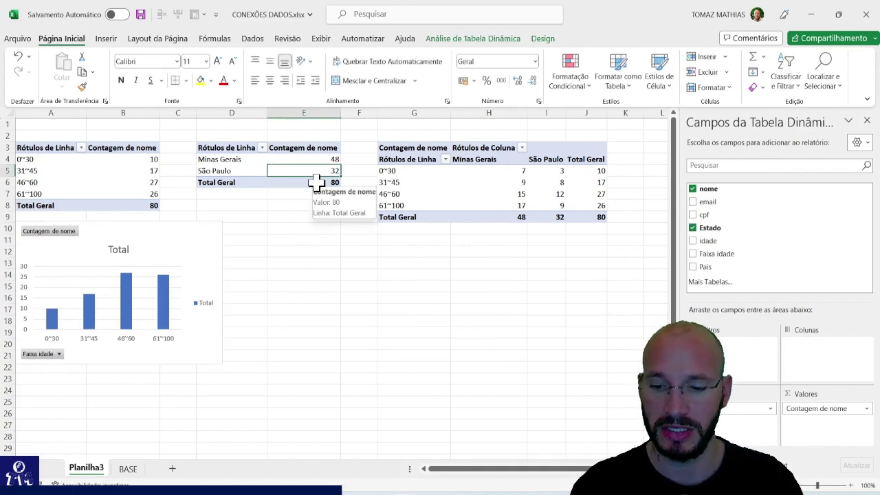
{"action": "key", "text": "alt+F1"}
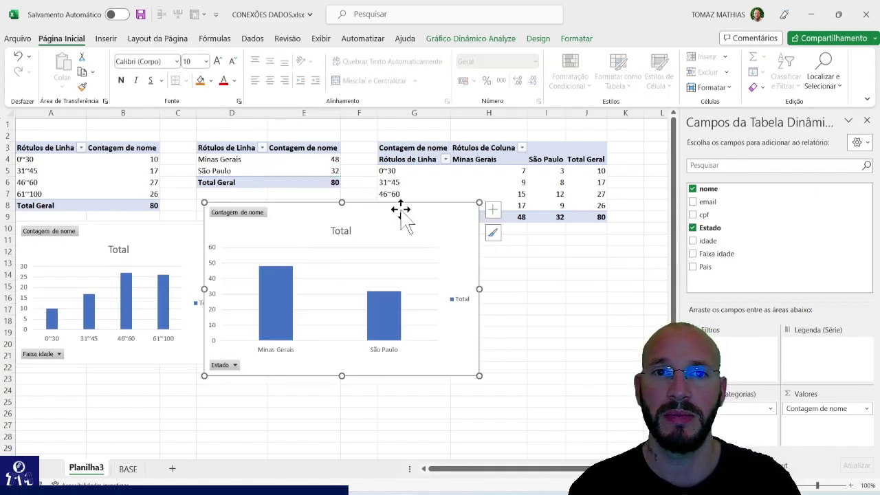
{"action": "left_click", "coordinate": [539, 38]}
{"action": "left_click", "coordinate": [672, 79]}
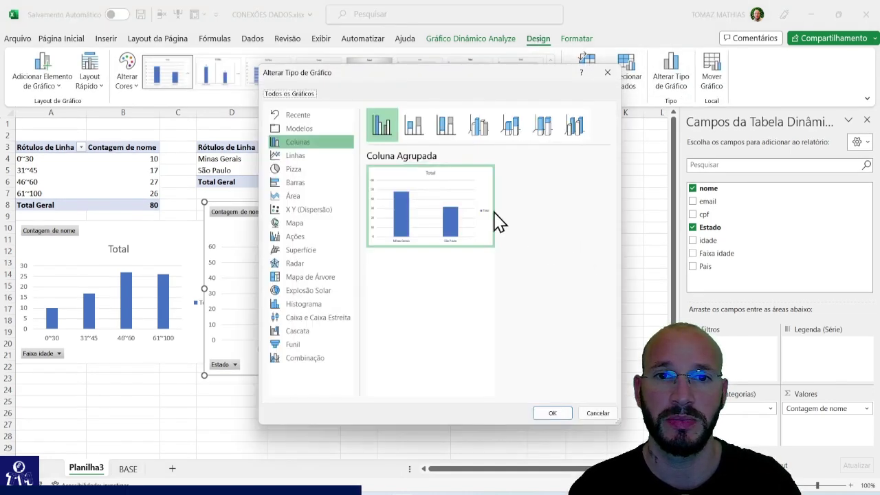
{"action": "left_click", "coordinate": [335, 169]}
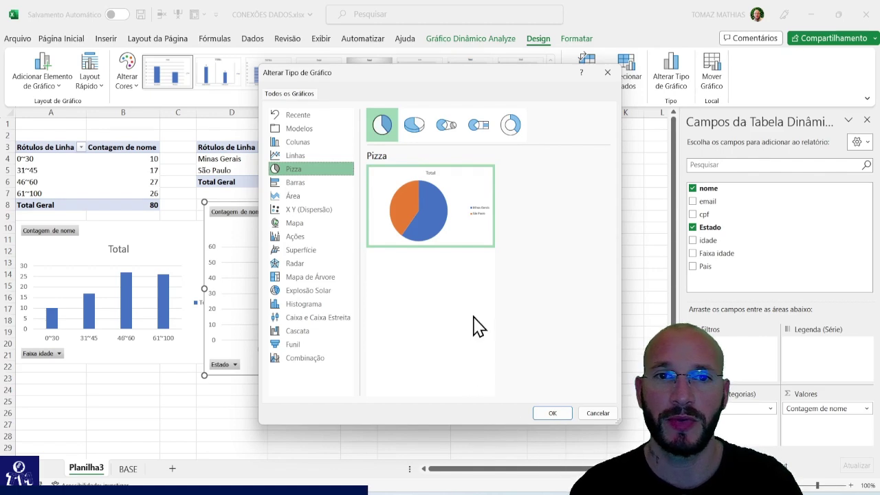
{"action": "left_click", "coordinate": [552, 413]}
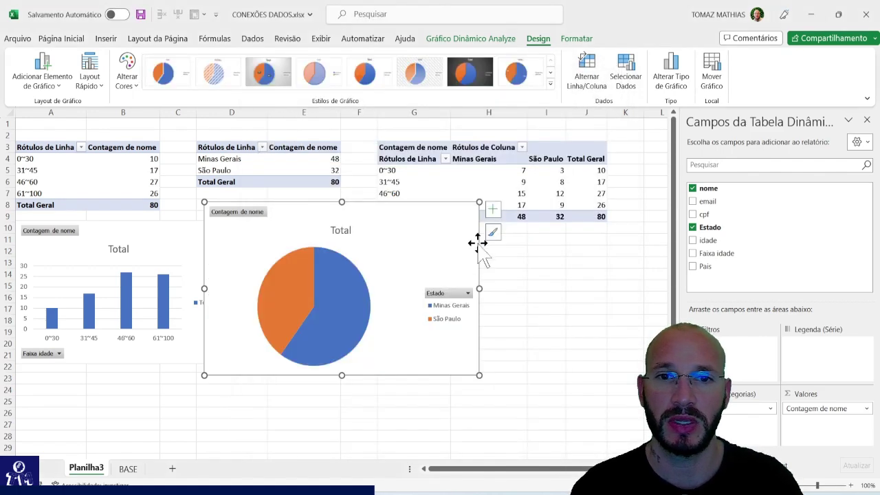
{"action": "left_click_drag", "start_coordinate": [479, 202], "coordinate": [392, 223]}
Insert a clustered column chart from the pivot table at G3, shrink it slightly and place it below that table beside the pie chart
{"action": "left_click", "coordinate": [478, 191]}
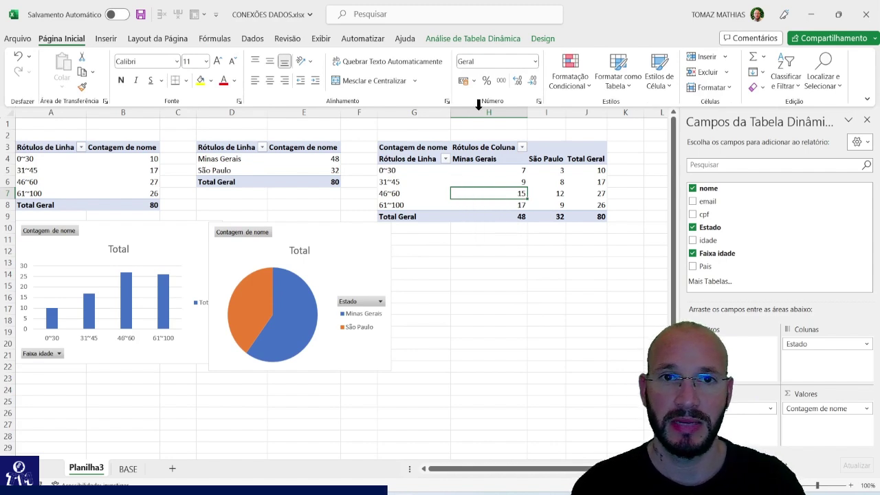
{"action": "key", "text": "alt+F1"}
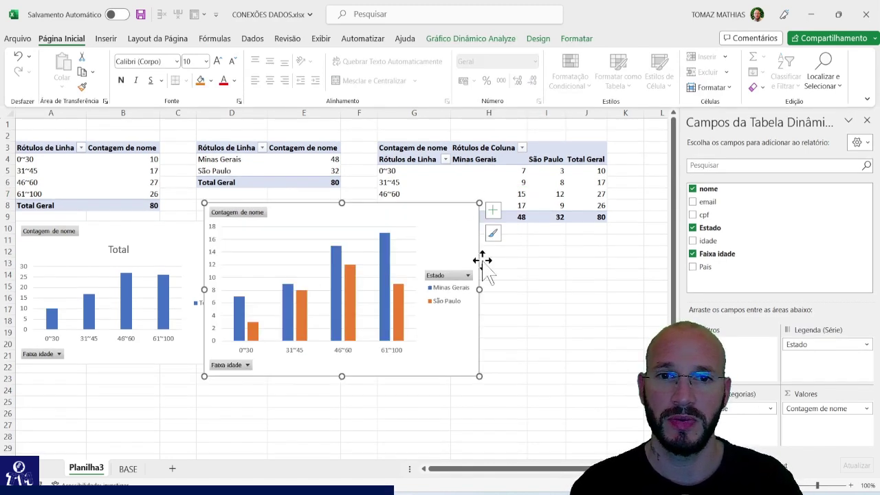
{"action": "left_click_drag", "start_coordinate": [309, 224], "coordinate": [485, 237]}
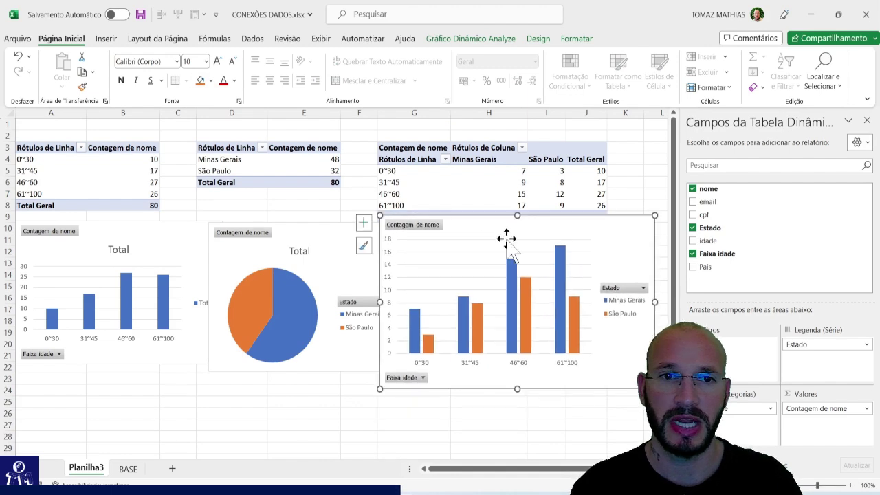
{"action": "left_click", "coordinate": [658, 218]}
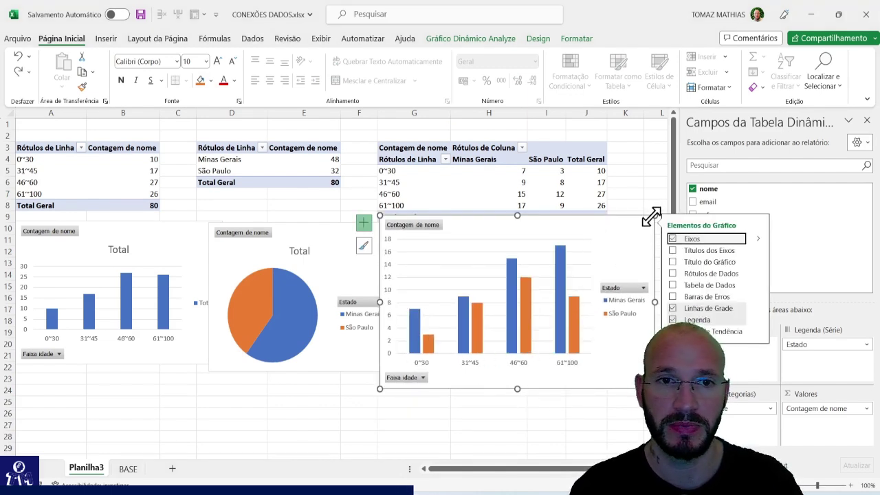
{"action": "left_click_drag", "start_coordinate": [654, 214], "coordinate": [623, 227]}
{"action": "mouse_move", "coordinate": [572, 240]}
{"action": "left_mouse_down"}
{"action": "mouse_move", "coordinate": [595, 229]}
{"action": "mouse_move", "coordinate": [582, 239]}
{"action": "left_mouse_up"}
{"action": "left_click", "coordinate": [304, 389]}
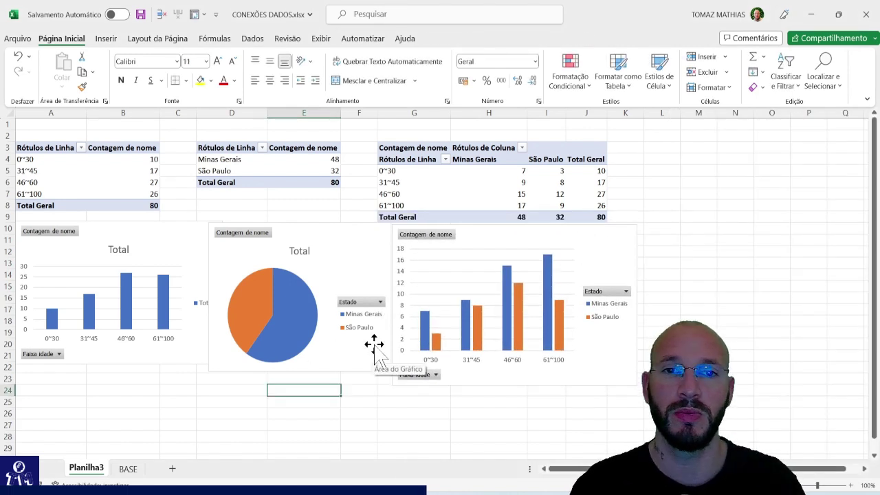
Insert a slicer (Segmentação de Dados) for the Estado field from the age-range pivot table at A3
{"action": "left_click", "coordinate": [91, 171]}
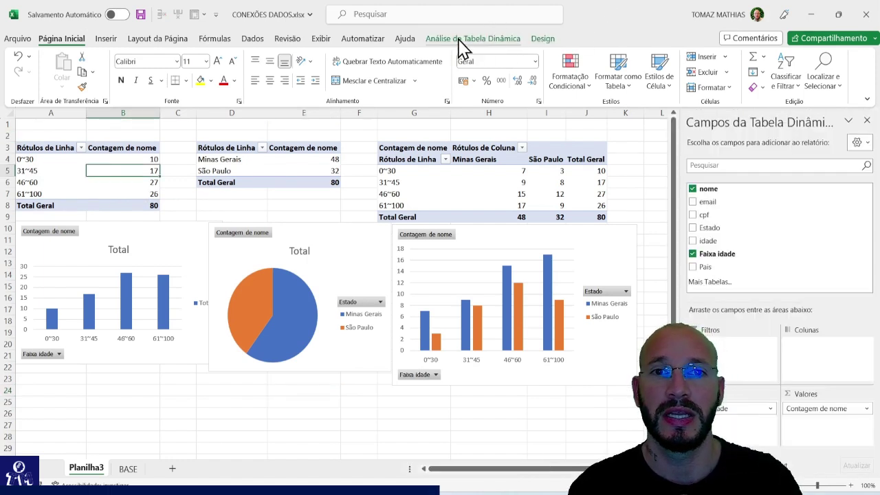
{"action": "left_click", "coordinate": [462, 40]}
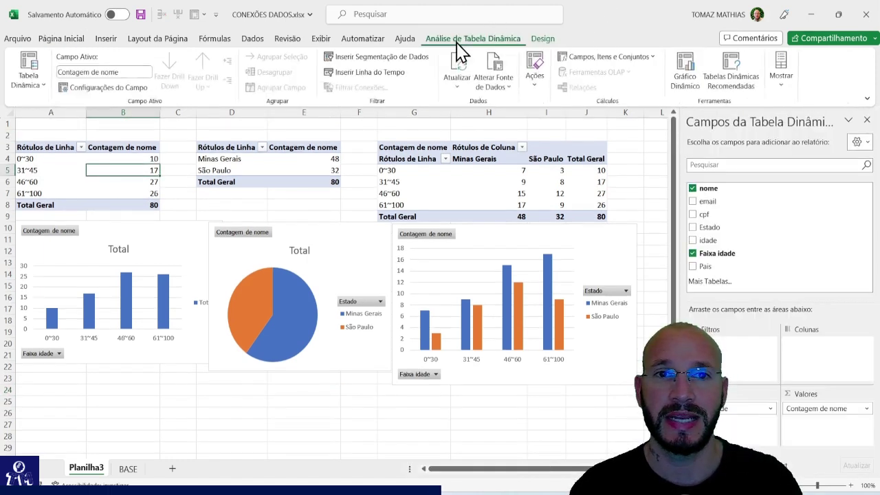
{"action": "left_click", "coordinate": [363, 60]}
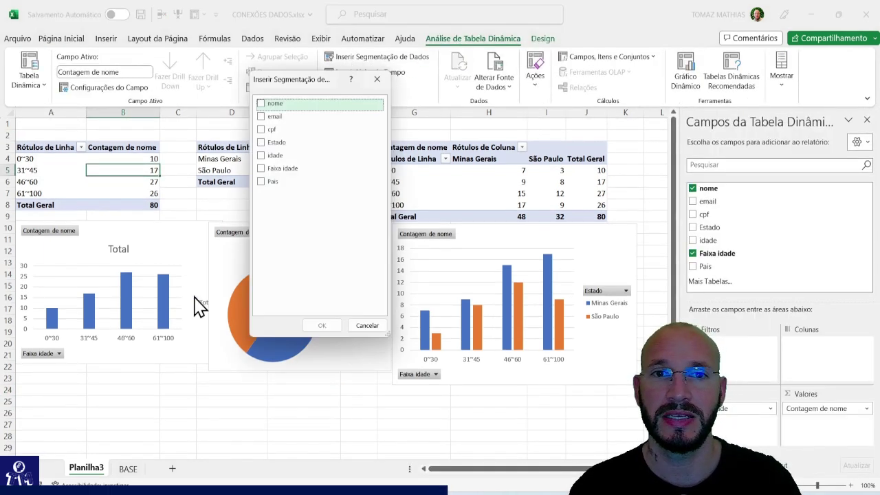
{"action": "left_click", "coordinate": [262, 145]}
{"action": "left_click", "coordinate": [322, 326]}
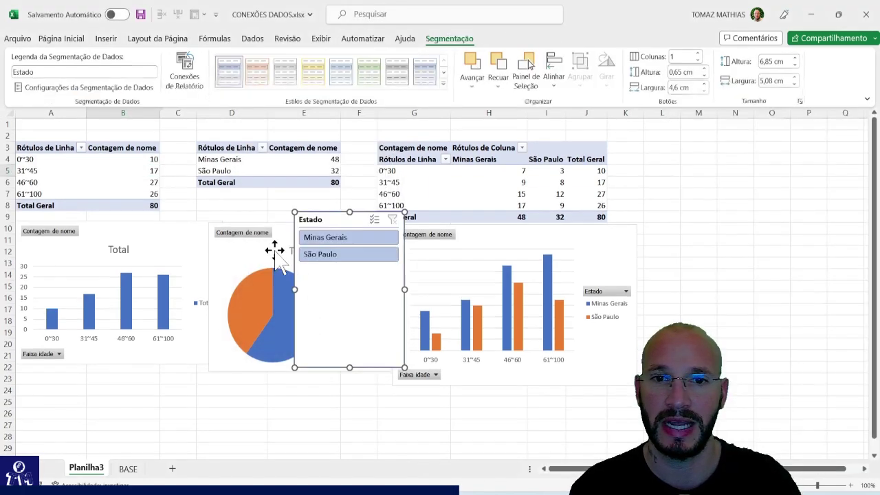
Place the Estado slicer below the column and pie charts with a yellow style and two columns, sized about 2.22 cm high by 10.05 cm wide
{"action": "left_click_drag", "start_coordinate": [348, 220], "coordinate": [273, 112]}
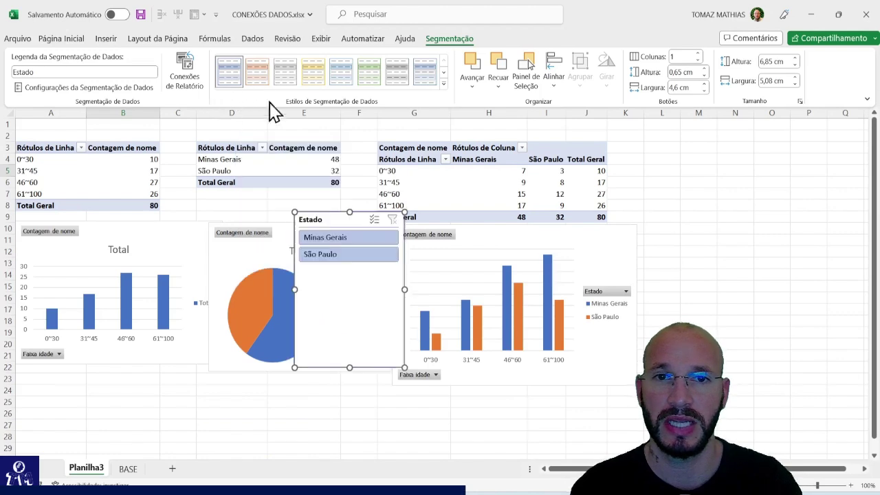
{"action": "left_click", "coordinate": [444, 84]}
{"action": "left_click", "coordinate": [315, 145]}
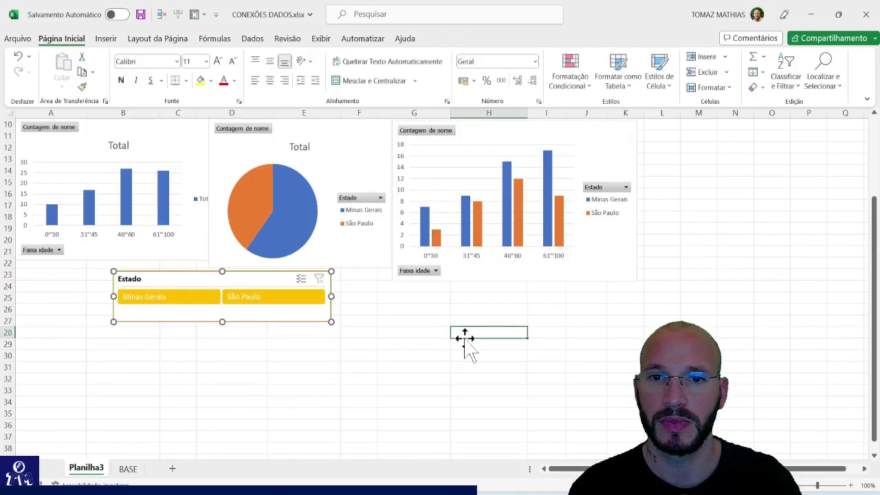
{"action": "scroll", "coordinate": [468, 345], "scroll_direction": "up", "scroll_amount": 3}
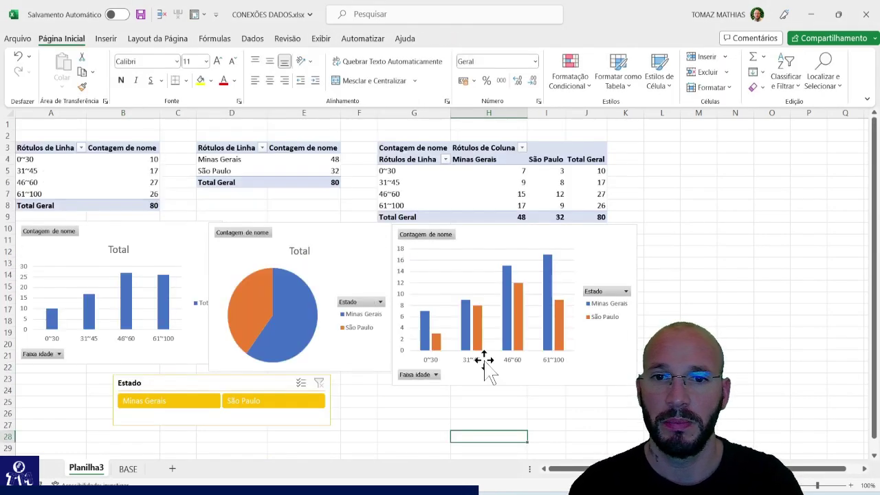
Test the Estado slicer on the age-range pivot table by filtering for Minas Gerais and for São Paulo, and clear the filter
{"action": "left_click", "coordinate": [157, 404]}
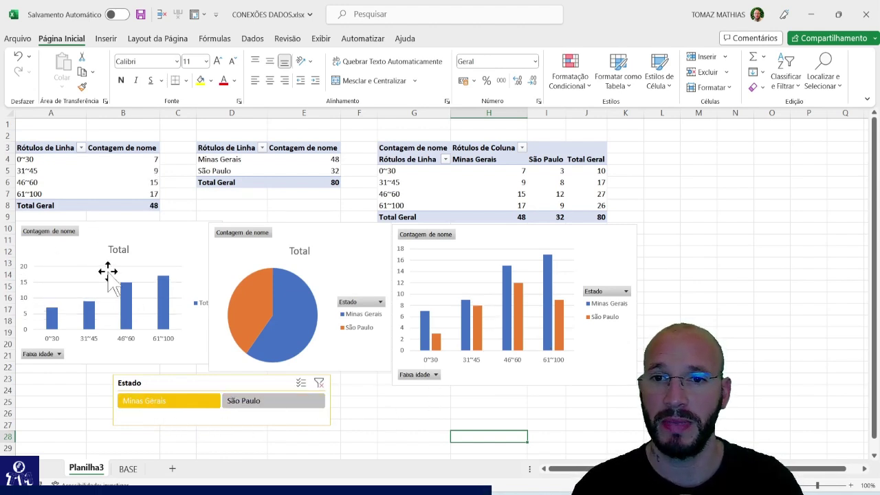
{"action": "left_click", "coordinate": [138, 261]}
{"action": "left_click", "coordinate": [110, 178]}
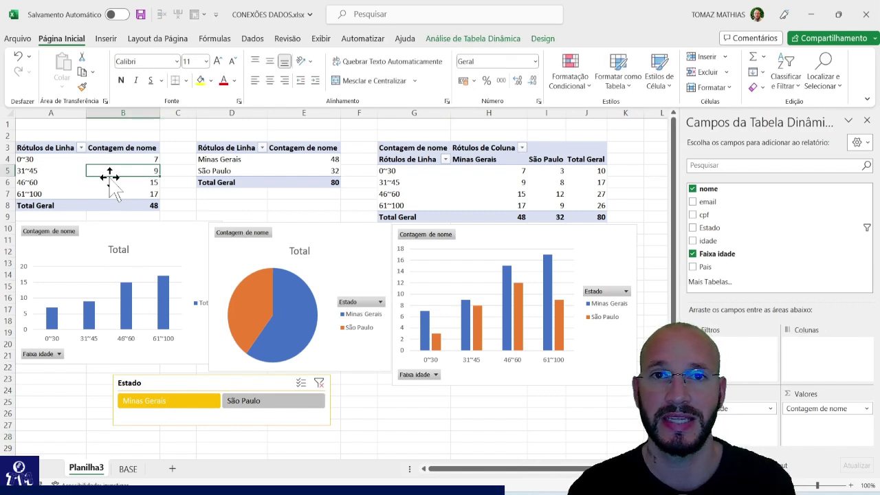
{"action": "left_click", "coordinate": [259, 415]}
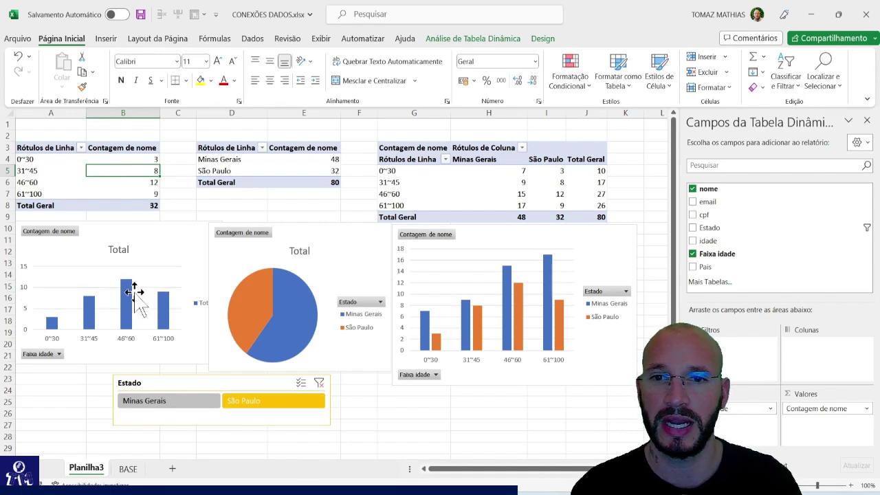
{"action": "key", "text": "ctrl+z"}
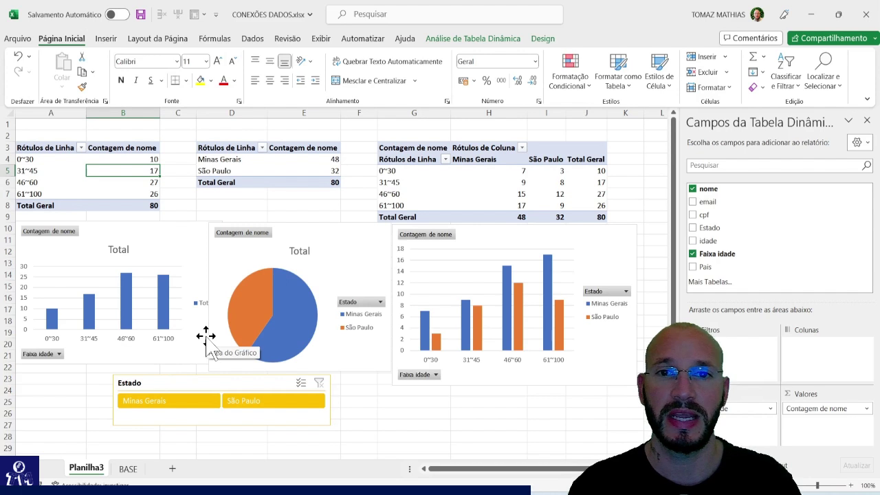
Connect the Estado slicer to Tabela dinâmica5 through its report connections (Conexões de Relatório)
{"action": "left_click", "coordinate": [193, 430]}
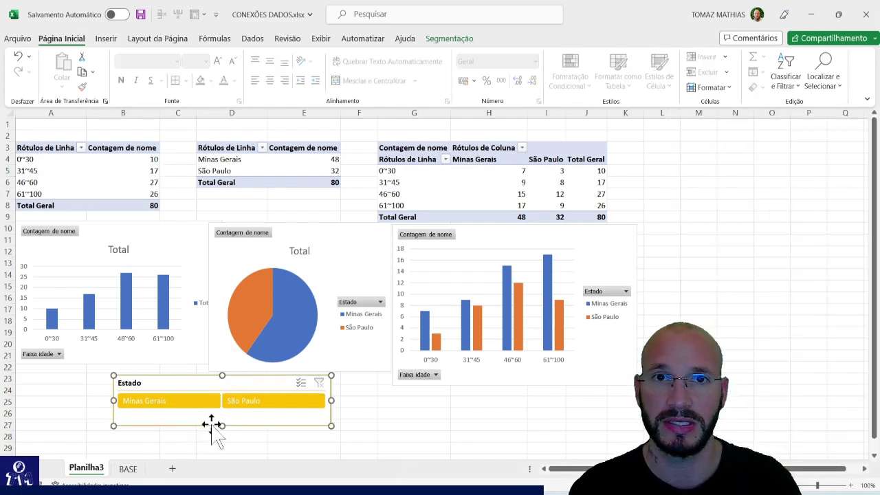
{"action": "left_click", "coordinate": [448, 40]}
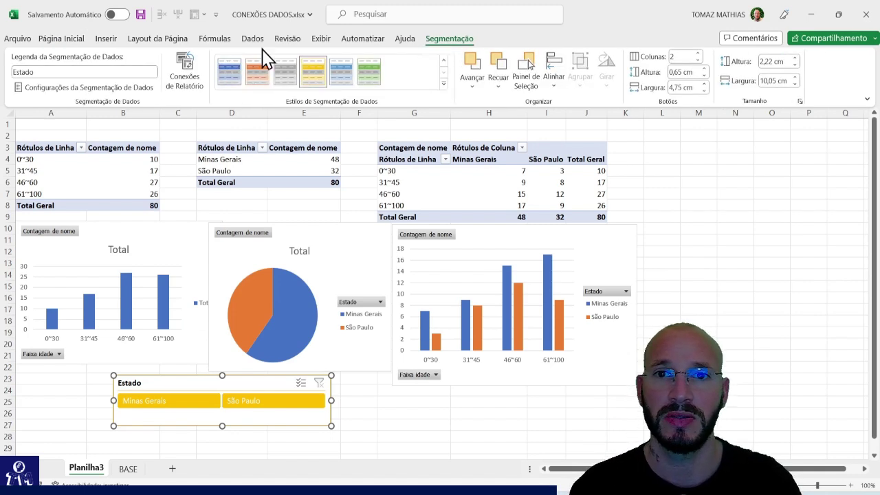
{"action": "left_click", "coordinate": [185, 68]}
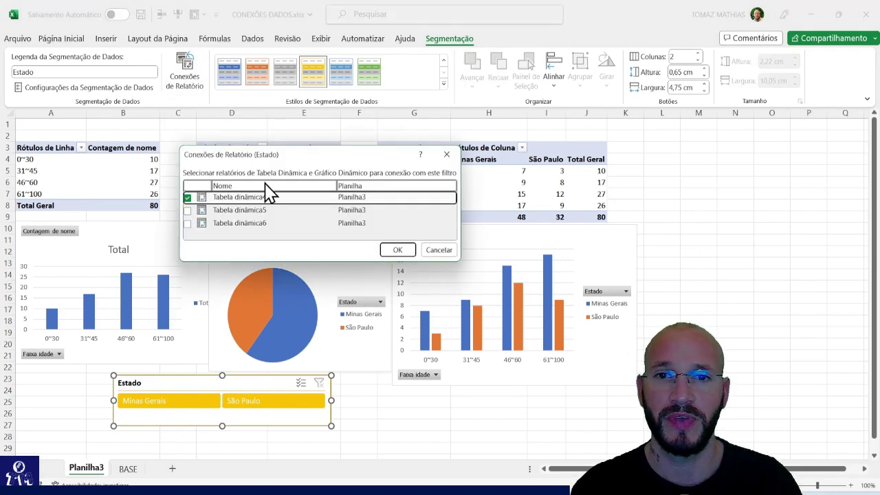
{"action": "left_click_drag", "start_coordinate": [298, 157], "coordinate": [275, 100]}
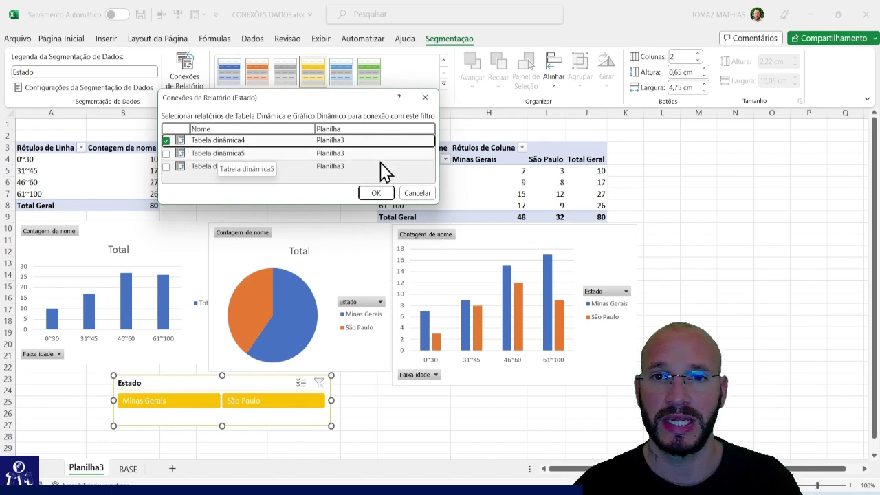
{"action": "left_click", "coordinate": [167, 153]}
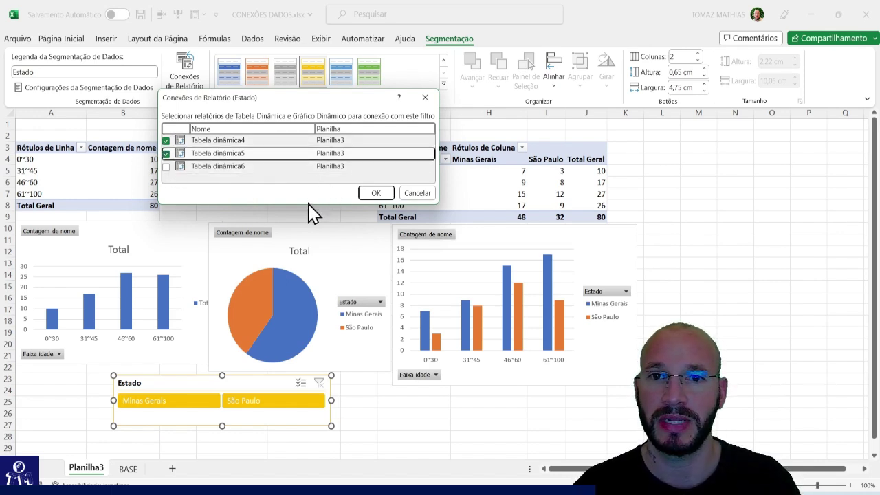
{"action": "left_click", "coordinate": [376, 195]}
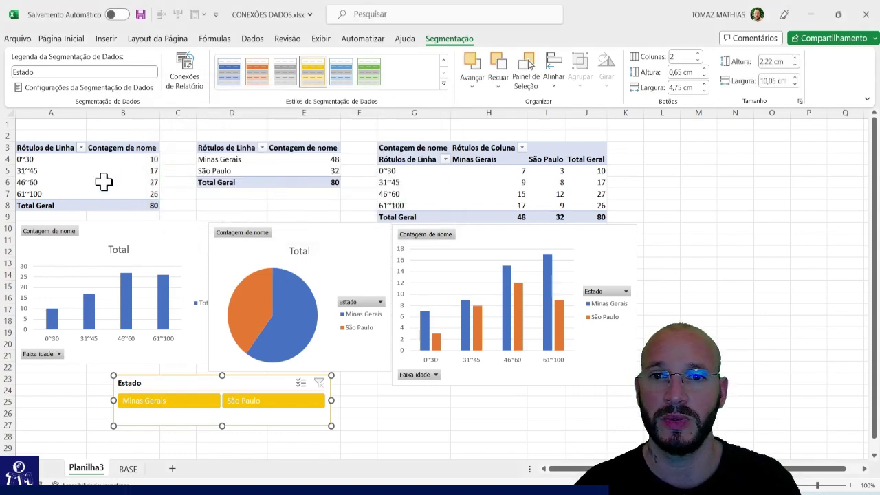
Filter the age-range and Estado pivot tables alternately by Minas Gerais and São Paulo with the slicer, and clear the filter
{"action": "left_click", "coordinate": [116, 241]}
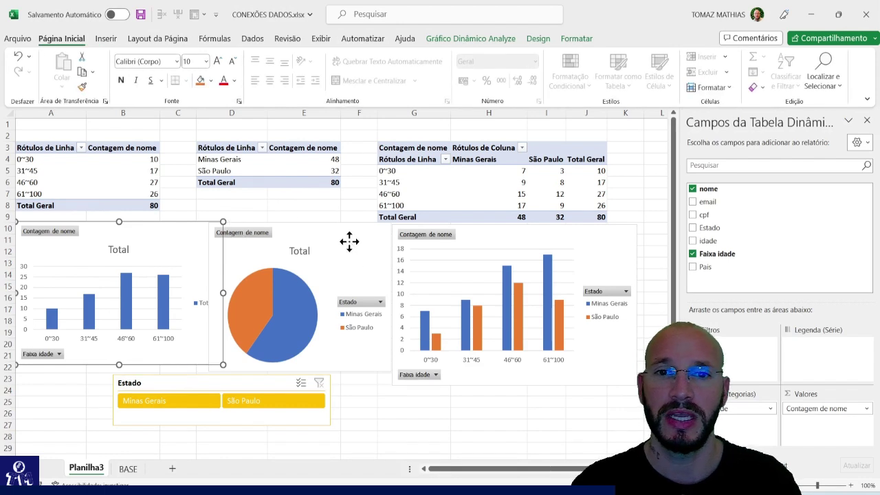
{"action": "left_click", "coordinate": [304, 311]}
{"action": "left_click", "coordinate": [221, 162]}
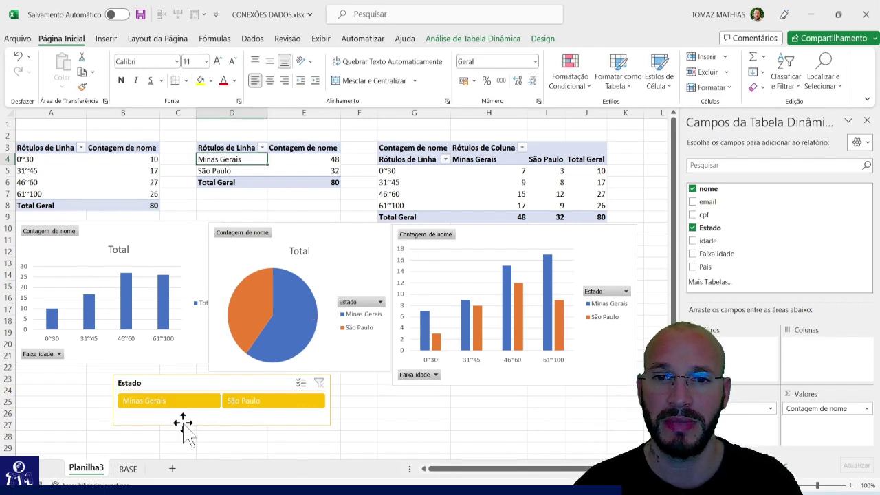
{"action": "left_click", "coordinate": [170, 409]}
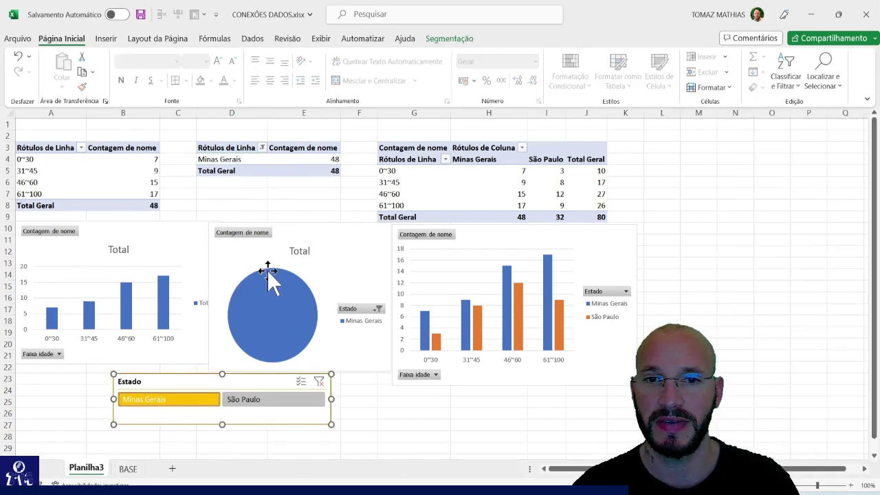
{"action": "left_click", "coordinate": [256, 404]}
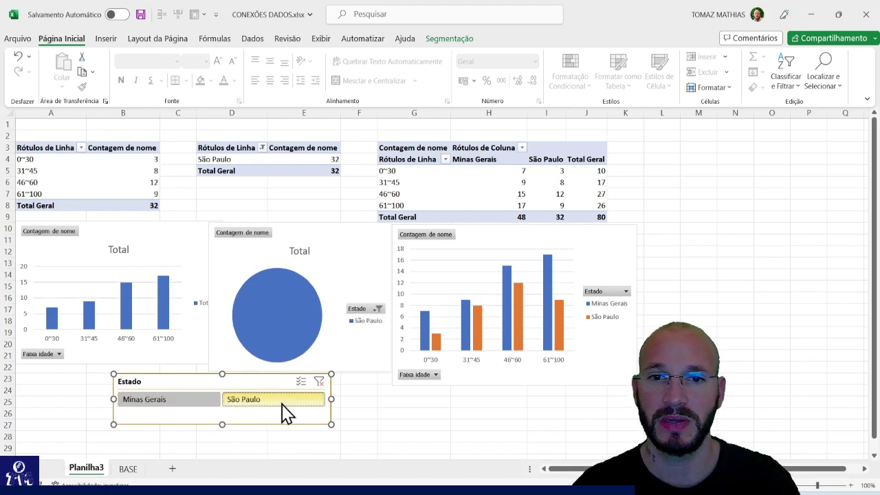
{"action": "left_click", "coordinate": [177, 408]}
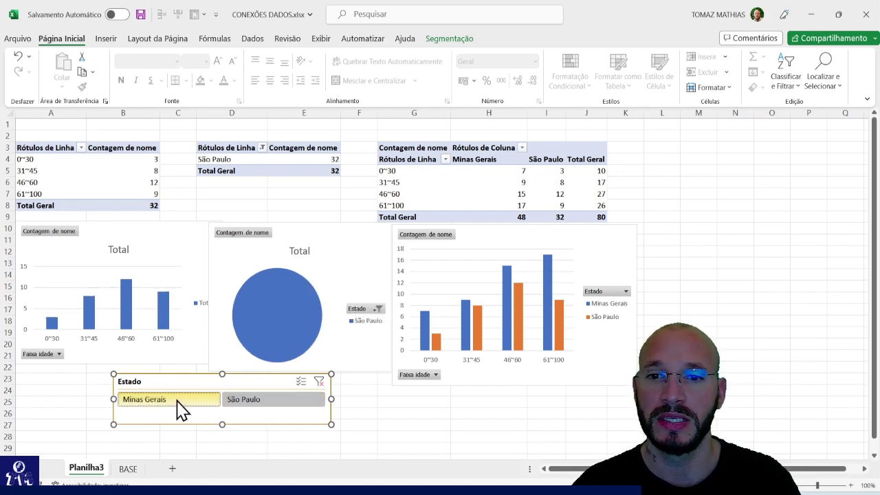
{"action": "left_click", "coordinate": [255, 402]}
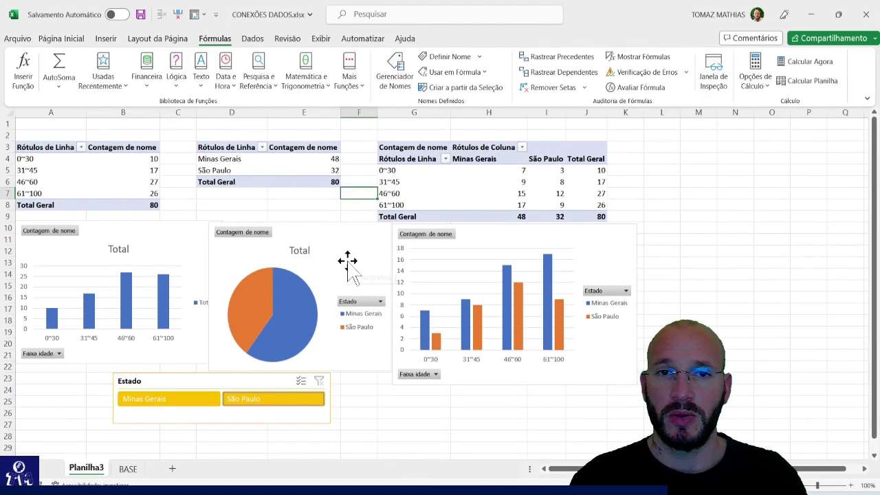
Add Tabela dinâmica6 to the Estado slicer's report connections, keeping Tabela dinâmica4 and Tabela dinâmica5 connected
{"action": "left_click", "coordinate": [474, 243]}
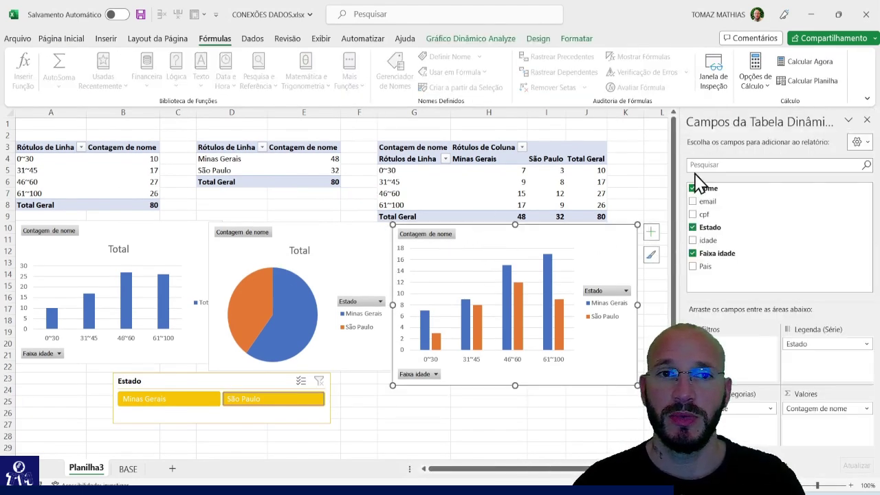
{"action": "left_click", "coordinate": [210, 415]}
{"action": "left_click", "coordinate": [449, 39]}
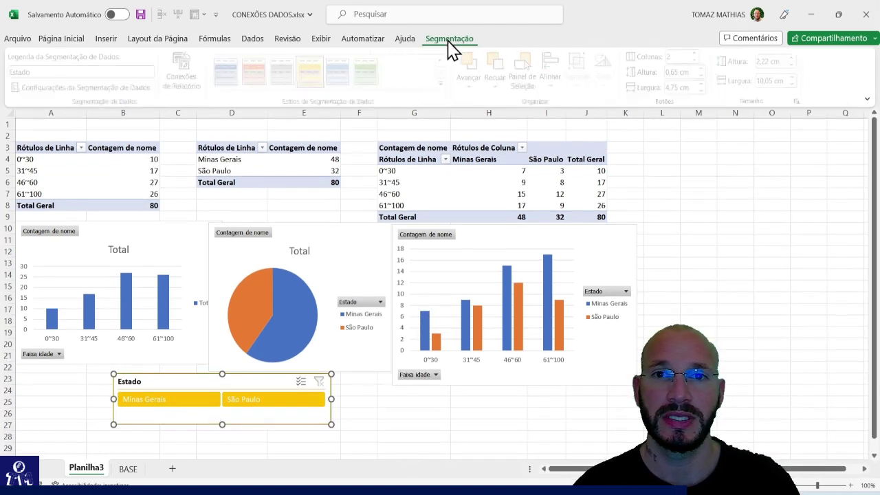
{"action": "left_click", "coordinate": [186, 71]}
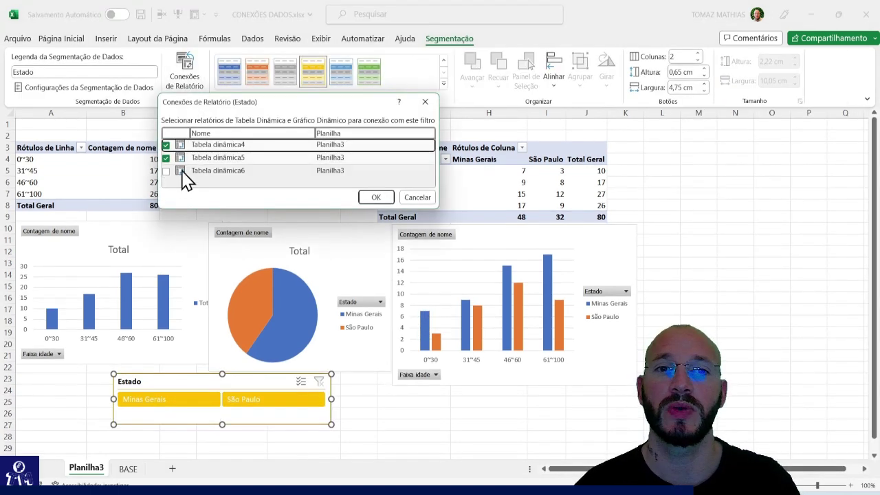
{"action": "left_click", "coordinate": [166, 171]}
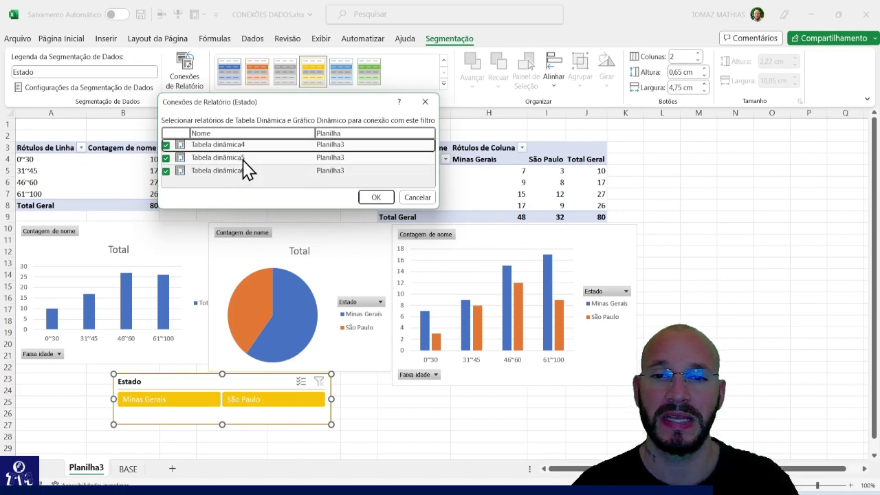
{"action": "left_click", "coordinate": [177, 149]}
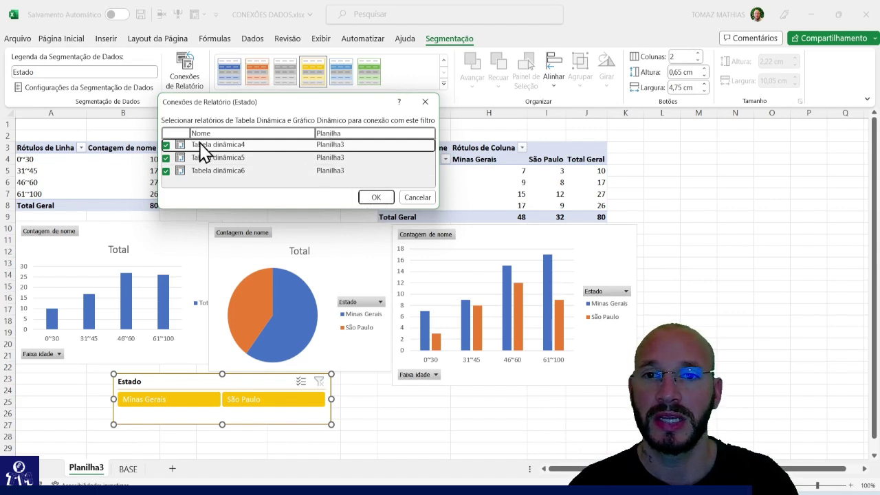
{"action": "left_click", "coordinate": [166, 157]}
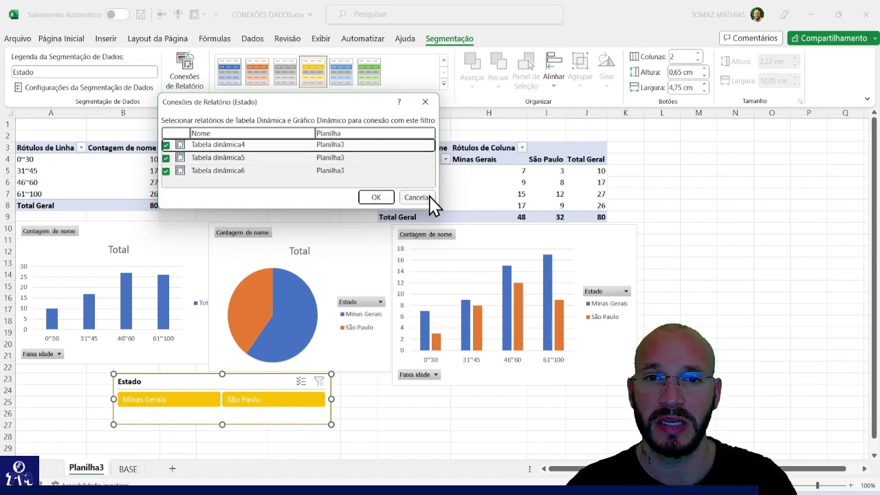
{"action": "left_click", "coordinate": [371, 197]}
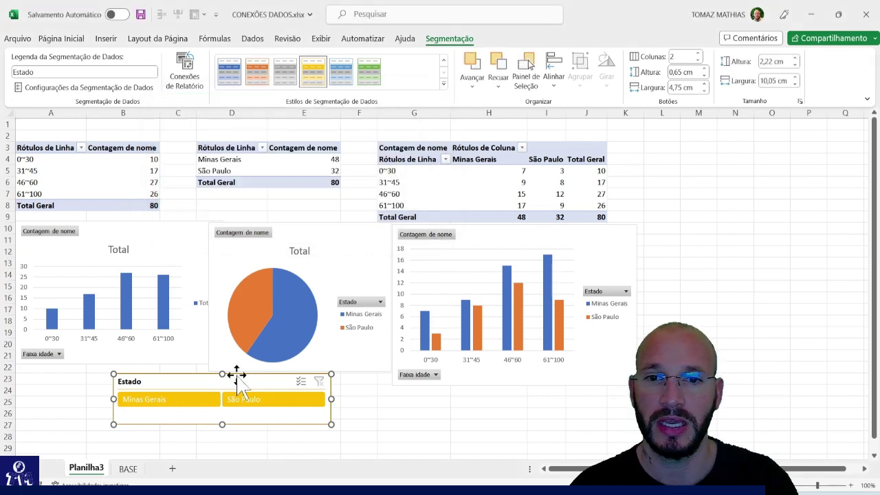
Filter all three pivot tables and charts by São Paulo and by Minas Gerais with the Estado slicer, and clear the filter
{"action": "left_click", "coordinate": [248, 403]}
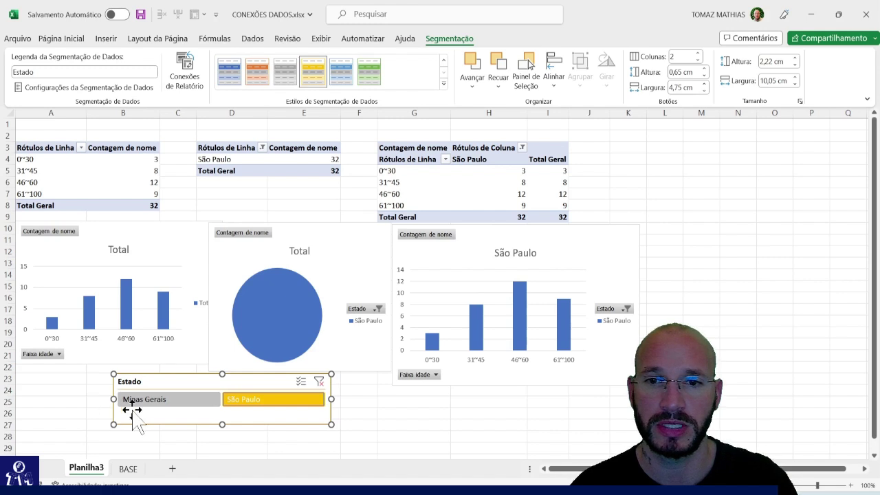
{"action": "left_click", "coordinate": [165, 399]}
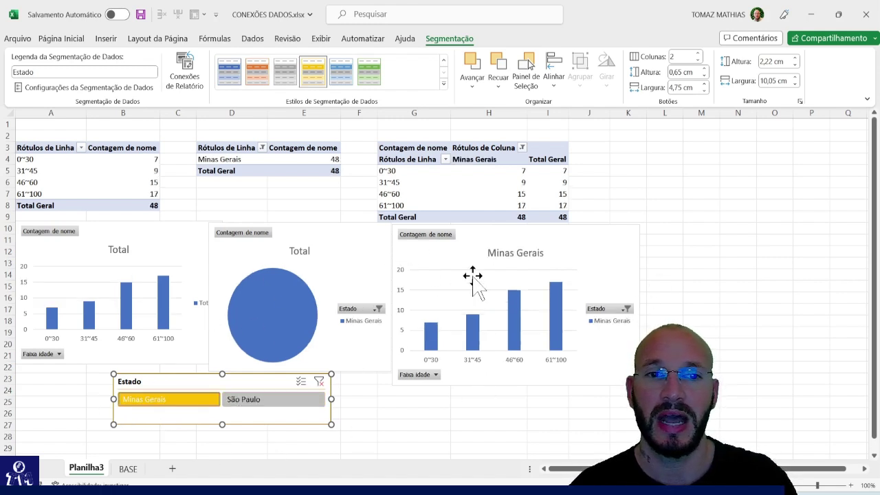
{"action": "left_click", "coordinate": [249, 403]}
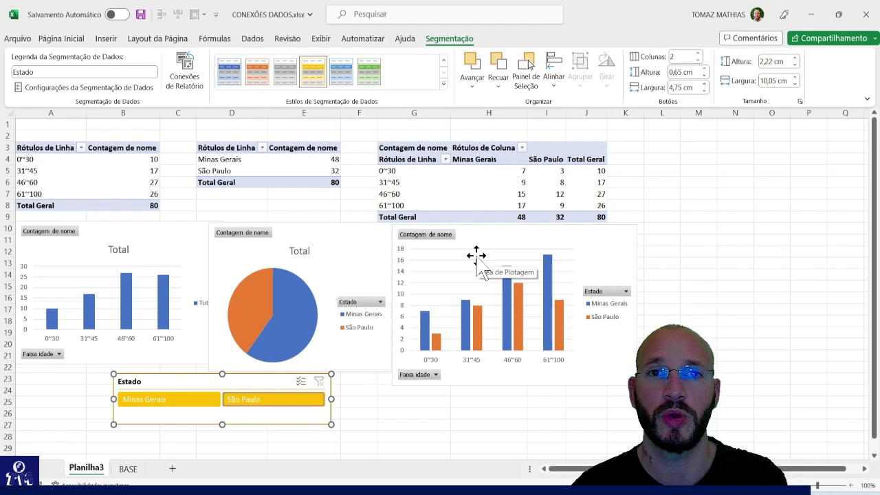
{"action": "left_click_drag", "start_coordinate": [99, 158], "coordinate": [525, 173]}
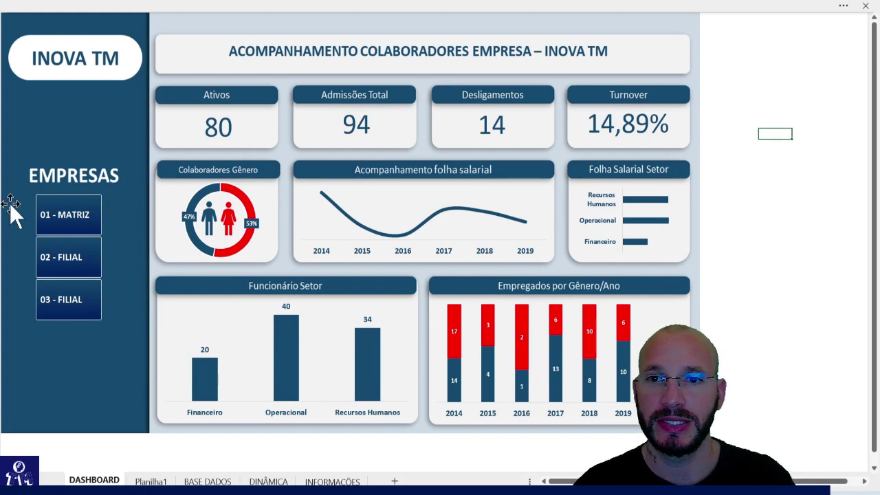
On the INOVA TM dashboard, filter the charts by each company in turn, 01 - MATRIZ, 02 - FILIAL and 03 - FILIAL, finishing on 02 - FILIAL
{"action": "left_click", "coordinate": [61, 214]}
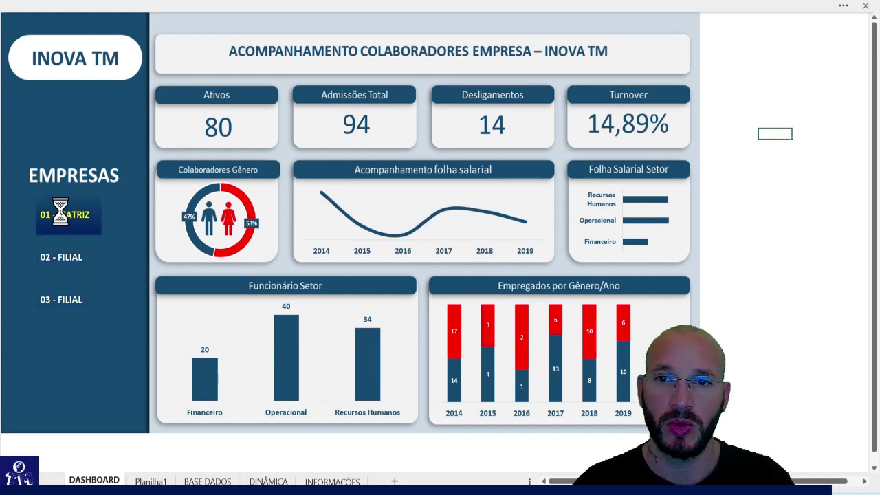
{"action": "left_click", "coordinate": [71, 259]}
{"action": "left_click", "coordinate": [70, 306]}
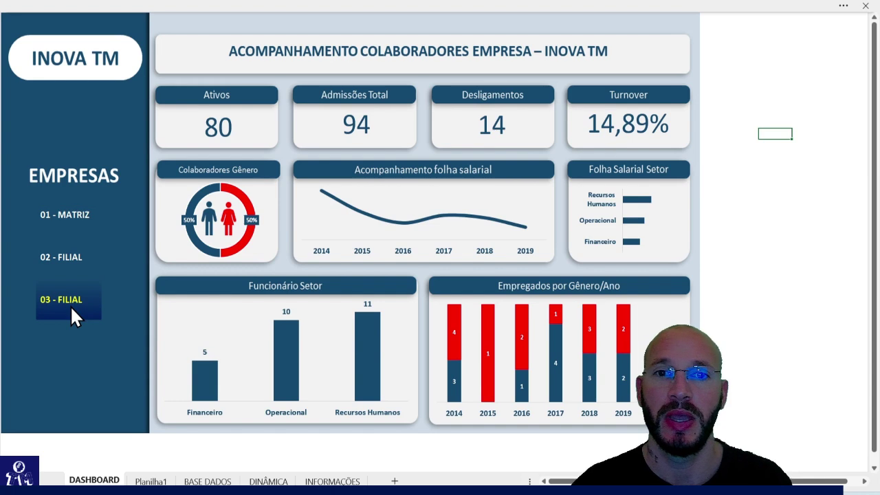
{"action": "left_click", "coordinate": [80, 227]}
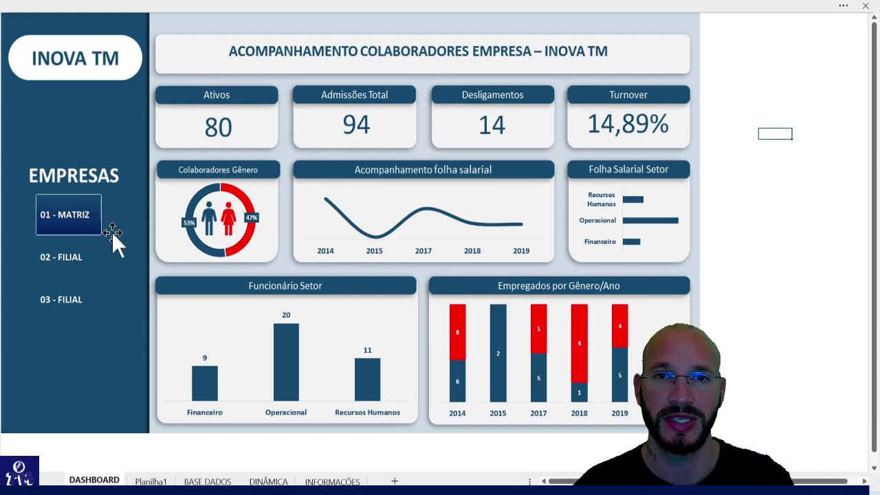
{"action": "left_click", "coordinate": [88, 264]}
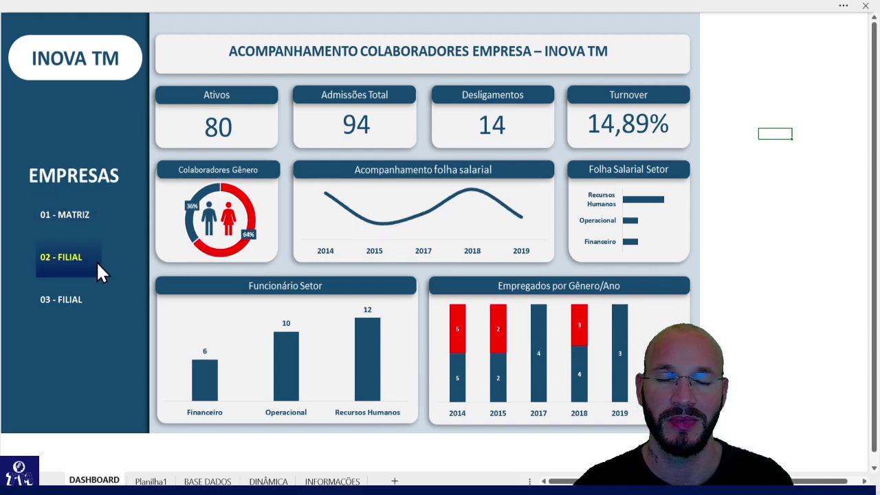